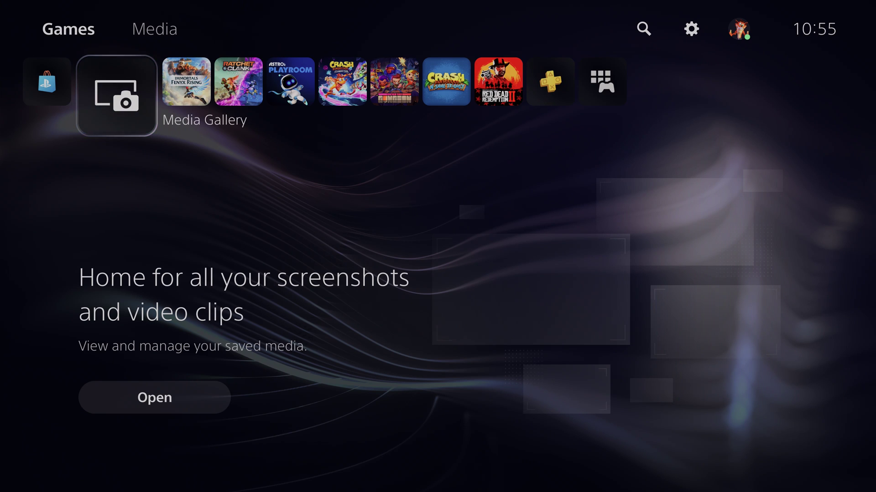
# Step: Open the System settings of the PS5 from the home screen
pyautogui.press('Return')
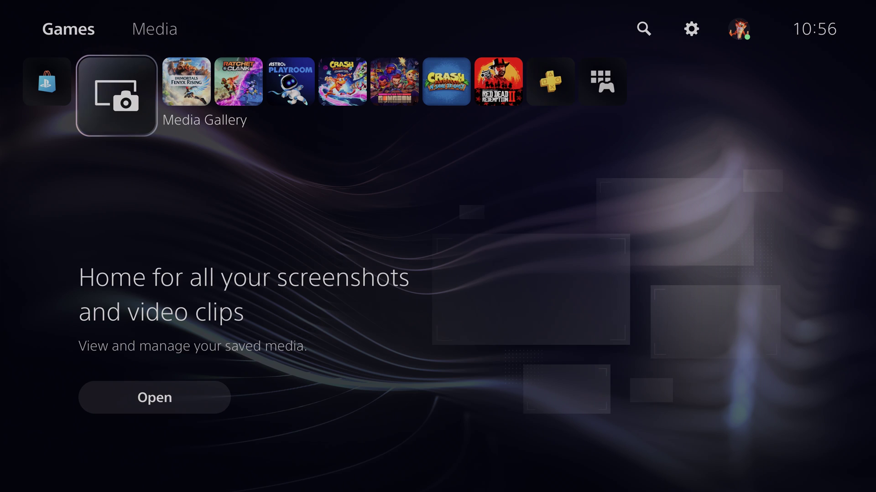
pyautogui.press('Up')
pyautogui.press('Right')
pyautogui.press('Right')
pyautogui.press('Right')
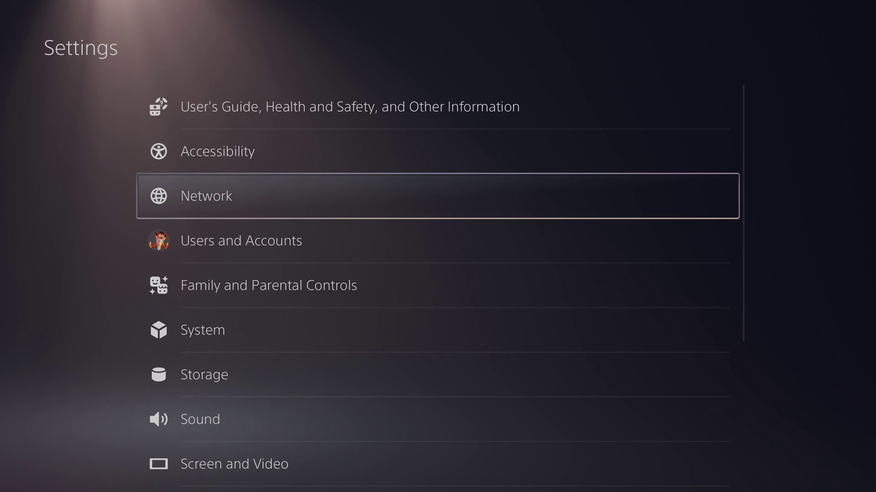
pyautogui.press('Down')
pyautogui.press('Down')
pyautogui.press('Down')
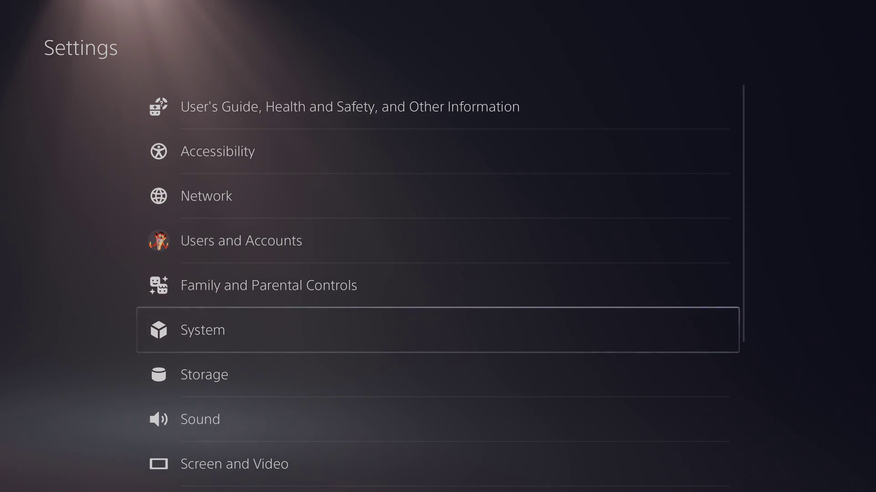
pyautogui.press('Return')
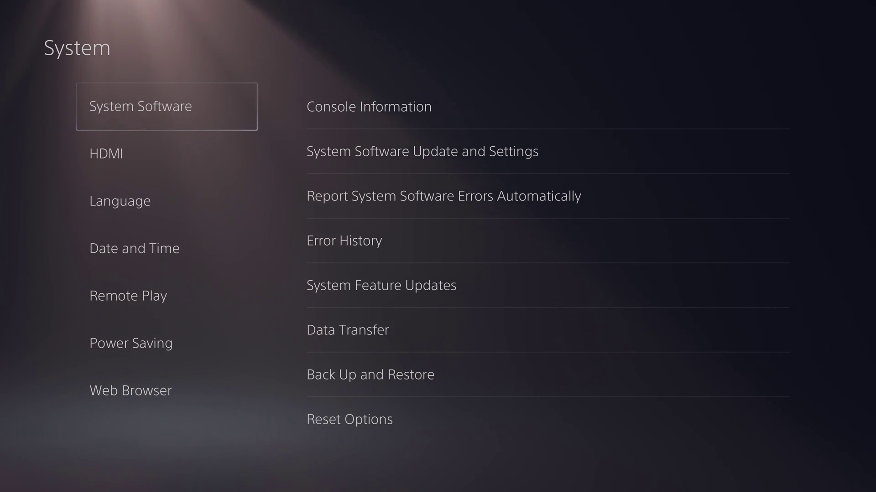
# Step: Turn on Enable Remote Play in the console's Remote Play settings and move to the Link Device option
pyautogui.press('Down')
pyautogui.press('Down')
pyautogui.press('Down')
pyautogui.press('Down')
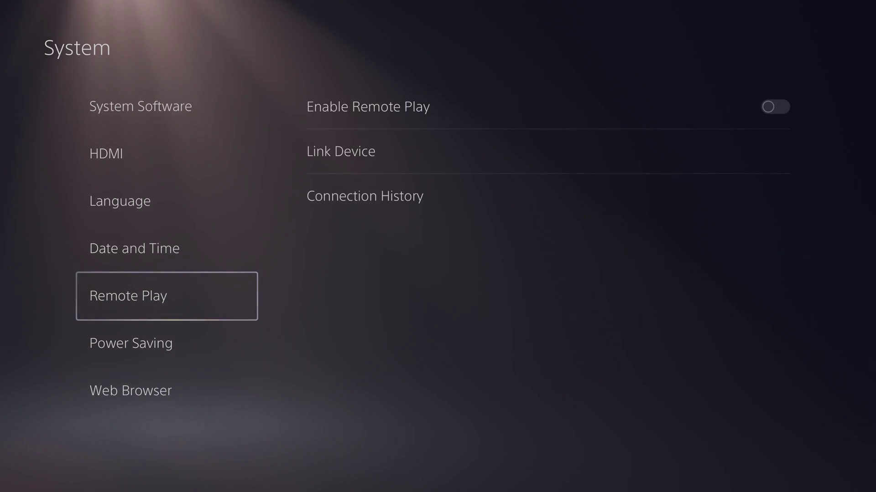
pyautogui.press('Right')
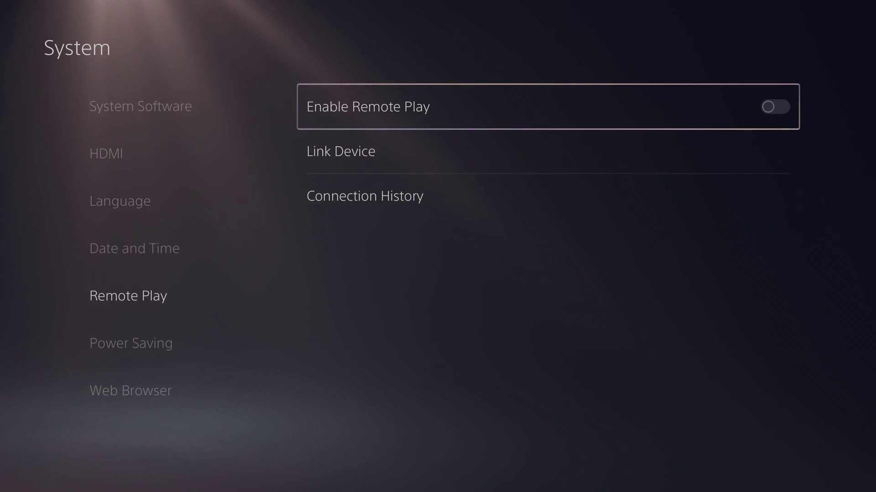
pyautogui.press('Return')
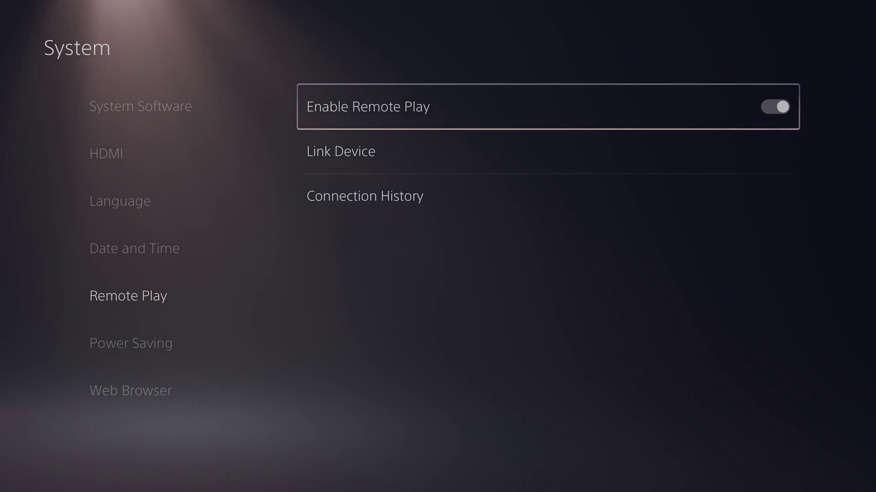
pyautogui.press('Return')
pyautogui.click(341, 151)
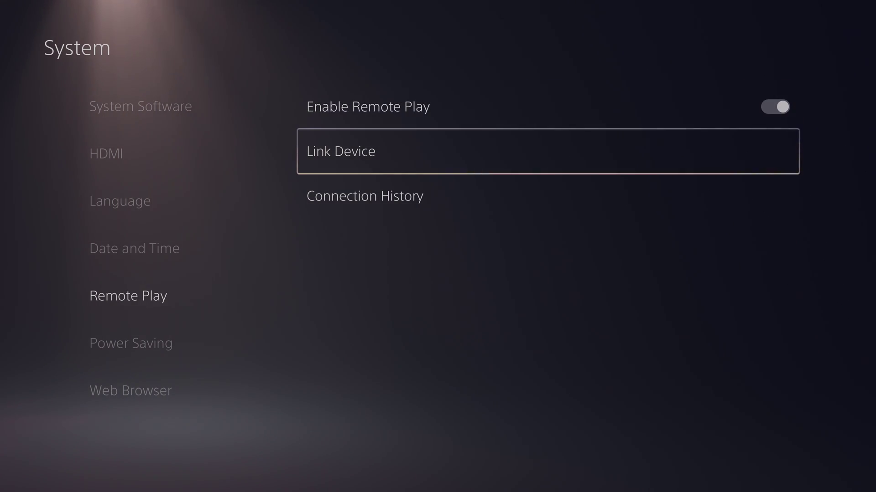
pyautogui.click(367, 106)
pyautogui.click(340, 151)
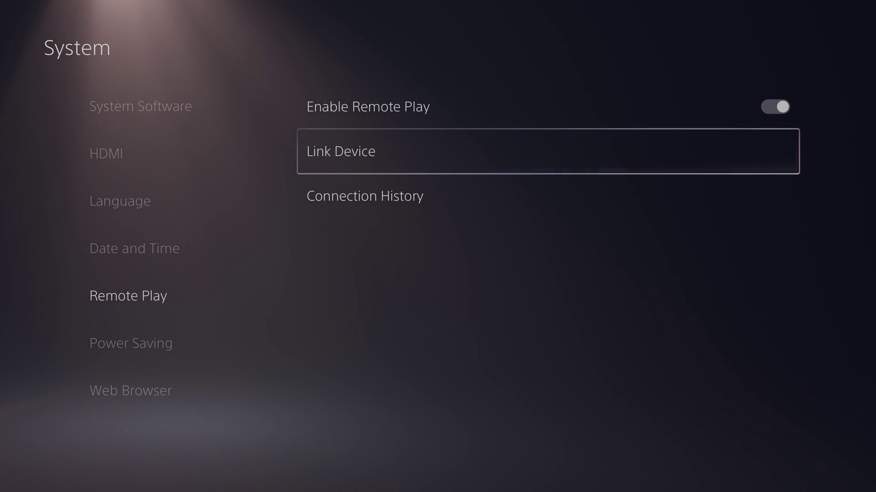
pyautogui.press('Return')
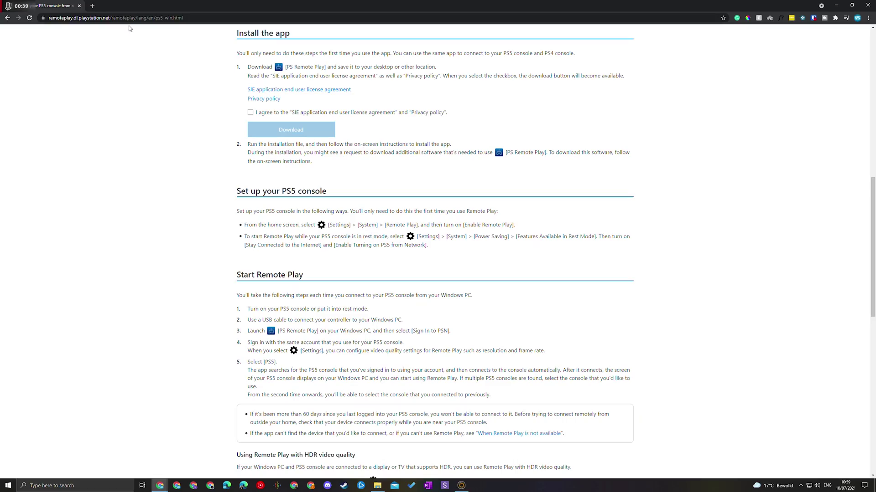
# Step: On the PS Remote Play download page in the browser, agree to the end user license agreement and privacy policy
pyautogui.click(121, 17)
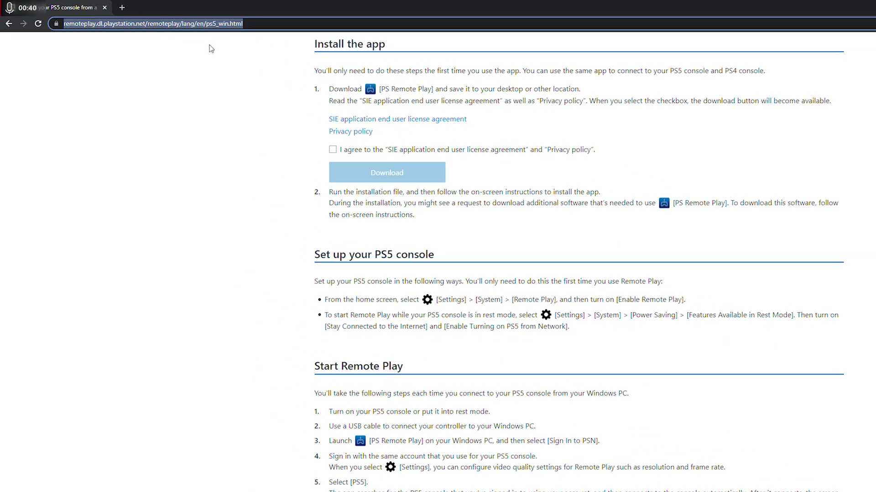
pyautogui.moveTo(315, 44); pyautogui.dragTo(388, 75)
pyautogui.click(389, 75)
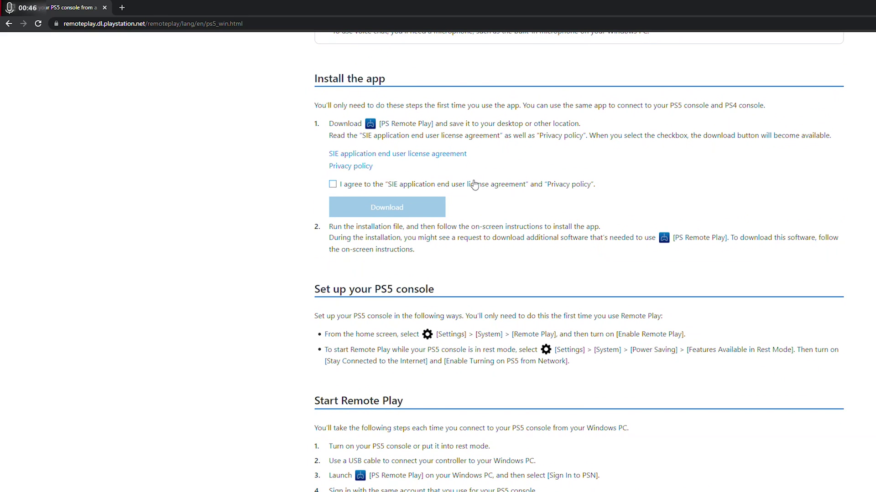
pyautogui.click(333, 185)
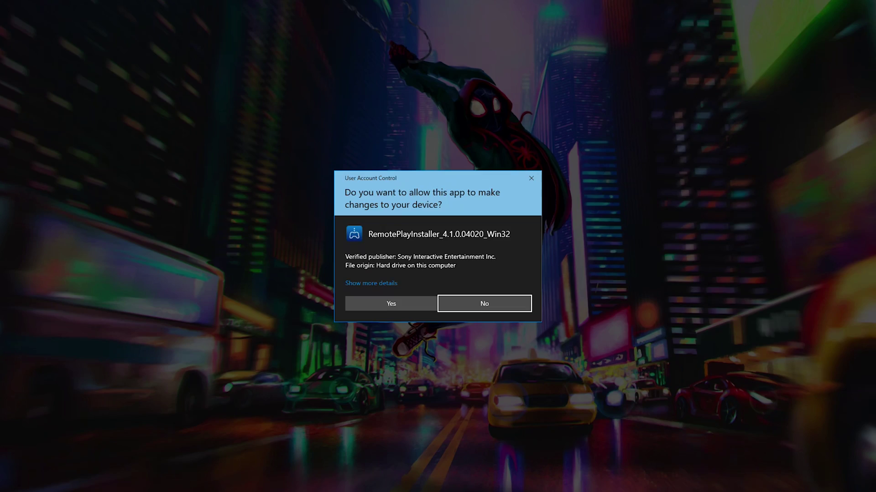
# Step: Allow the Remote Play installer to run and install PS Remote Play in English (United States) to the default destination folder
pyautogui.click(395, 302)
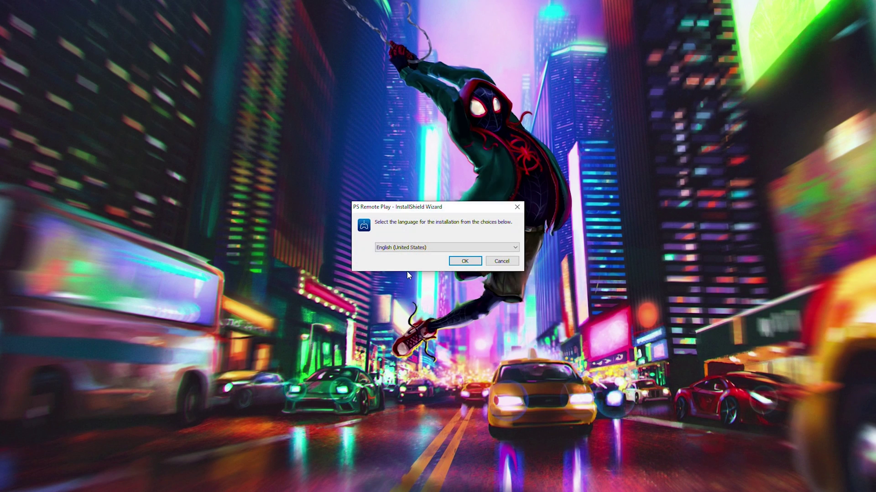
pyautogui.click(434, 251)
pyautogui.click(428, 248)
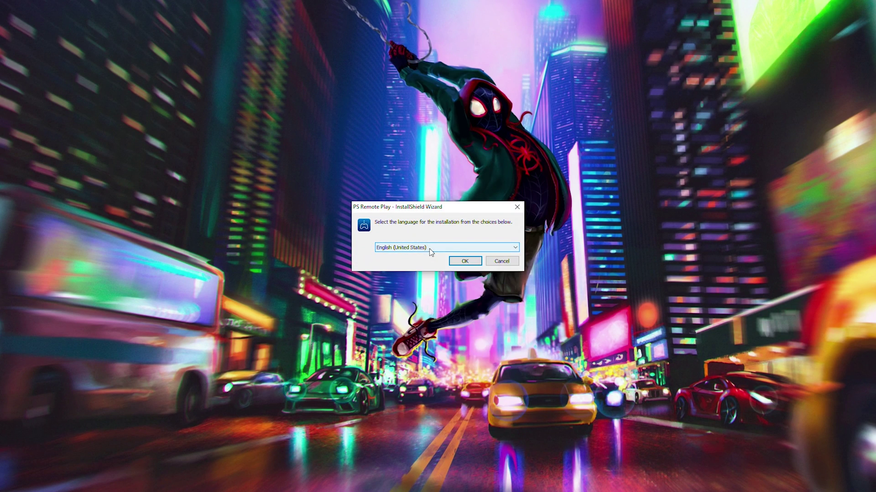
pyautogui.click(476, 263)
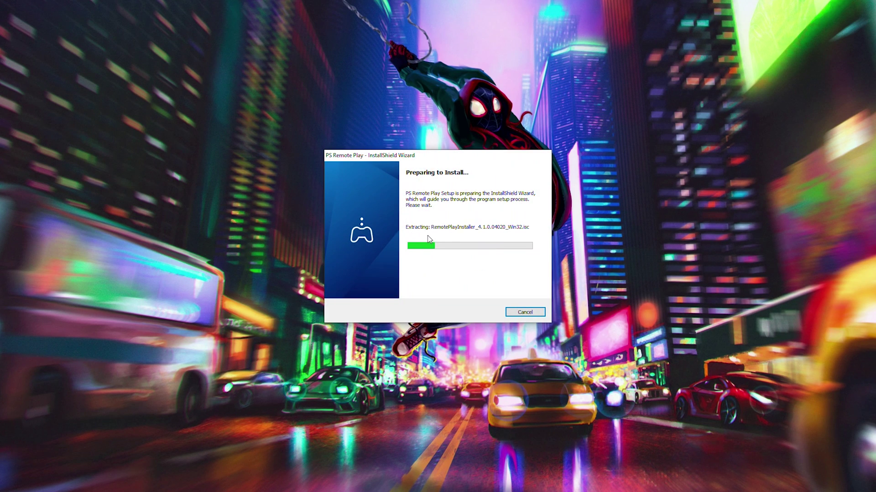
pyautogui.click(486, 314)
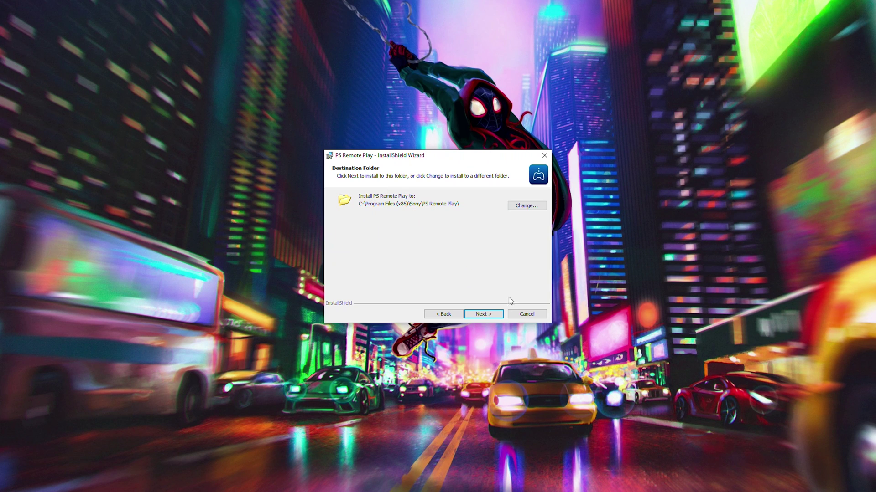
pyautogui.click(484, 316)
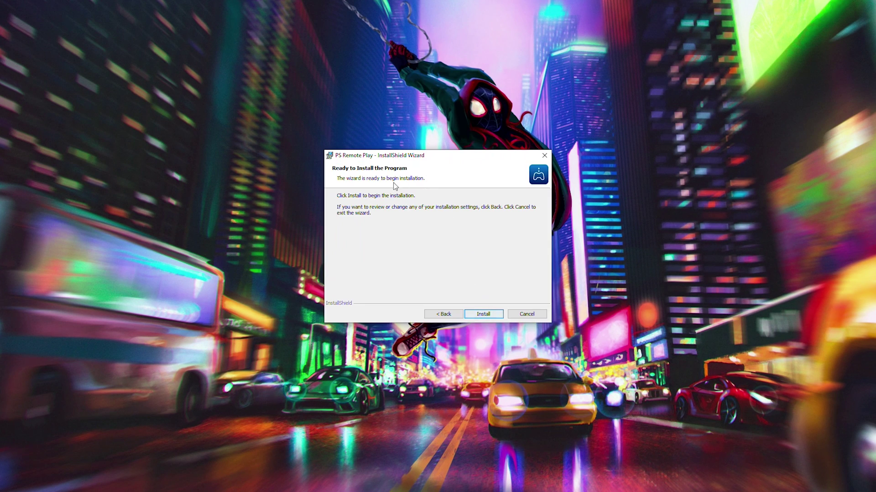
pyautogui.click(469, 316)
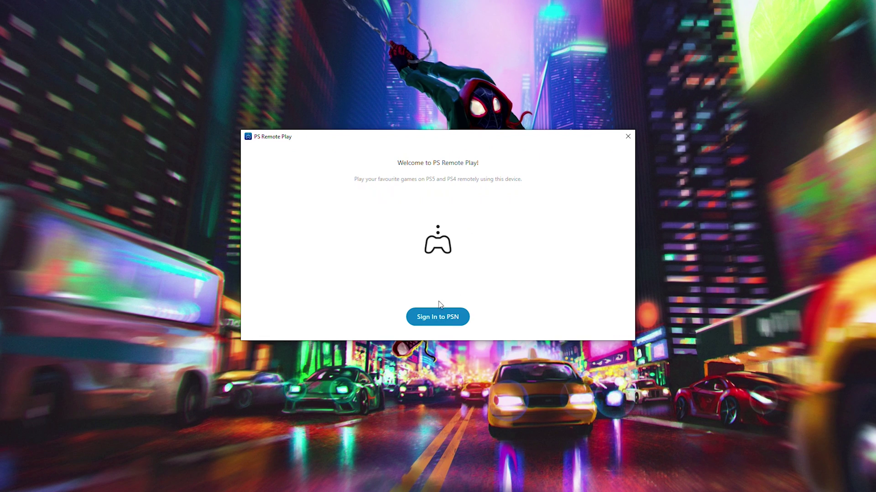
# Step: Start the PSN sign-in in PS Remote Play and confirm the data sharing setting with Full Data selected
pyautogui.click(444, 318)
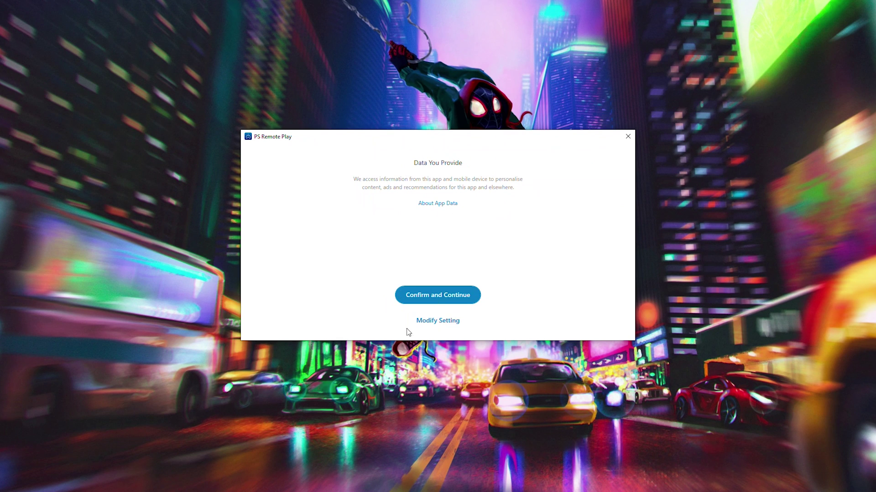
pyautogui.click(438, 323)
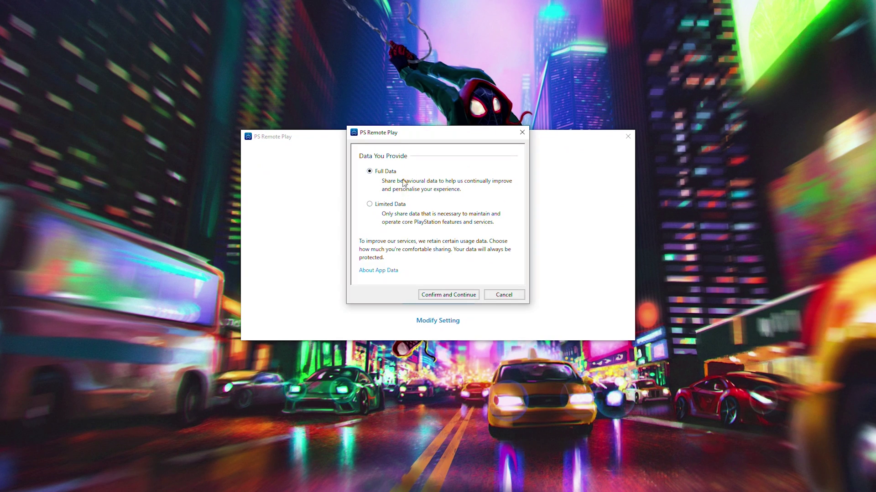
pyautogui.press('Return')
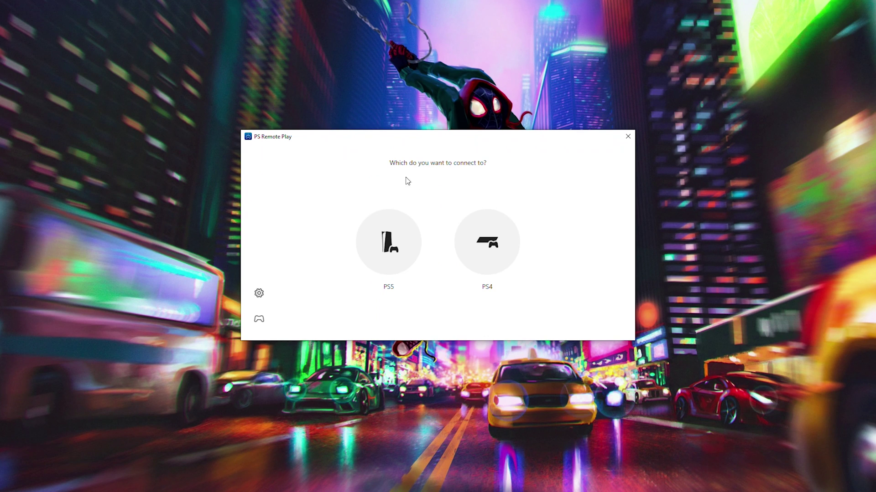
# Step: Choose PS5 as the console to connect to and accept the notice about enabling Remote Play
pyautogui.click(395, 245)
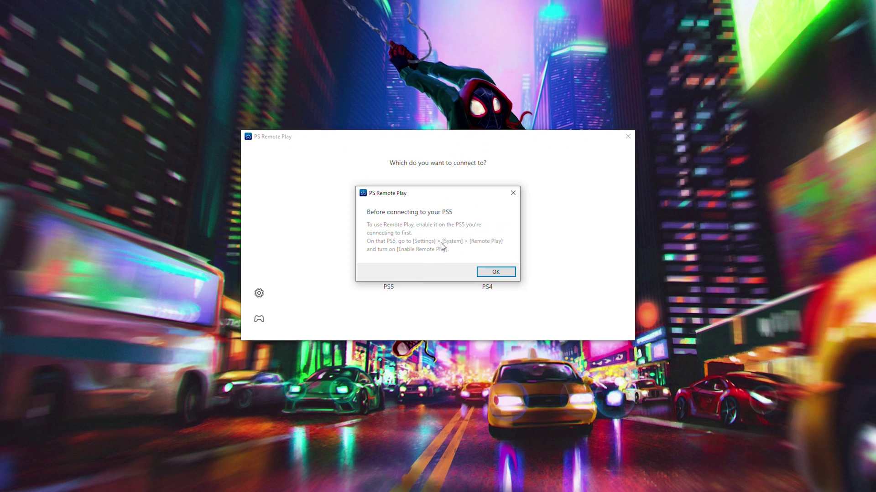
pyautogui.click(498, 273)
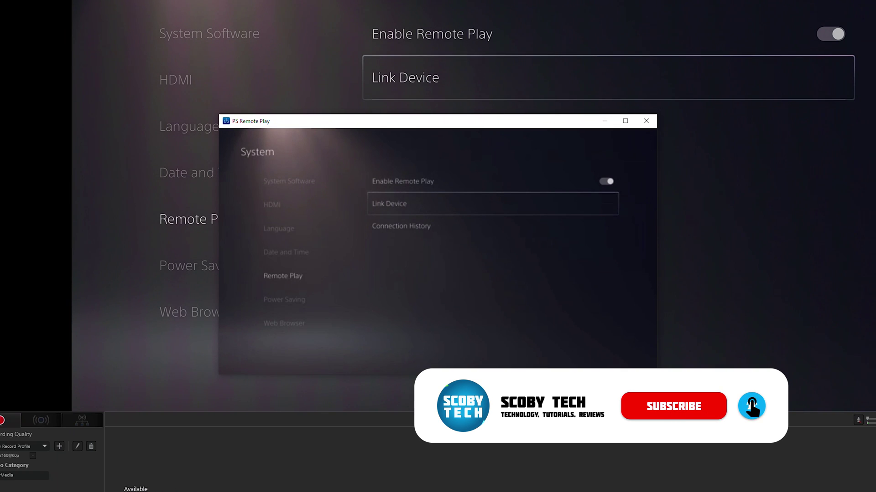
# Step: Test control of the streamed console by moving through the Remote Play options and back to the System categories
pyautogui.press('Up')
pyautogui.moveTo(449, 297)
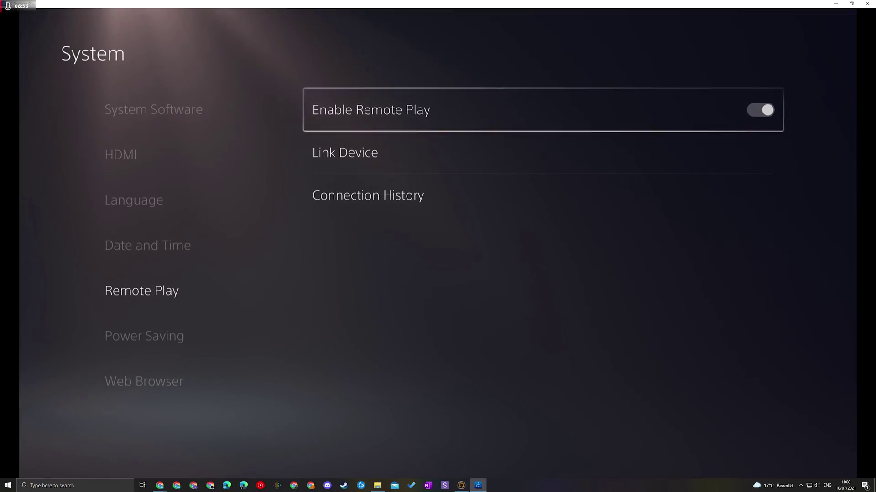
pyautogui.press('Down')
pyautogui.press('Down')
pyautogui.press('Up')
pyautogui.press('Up')
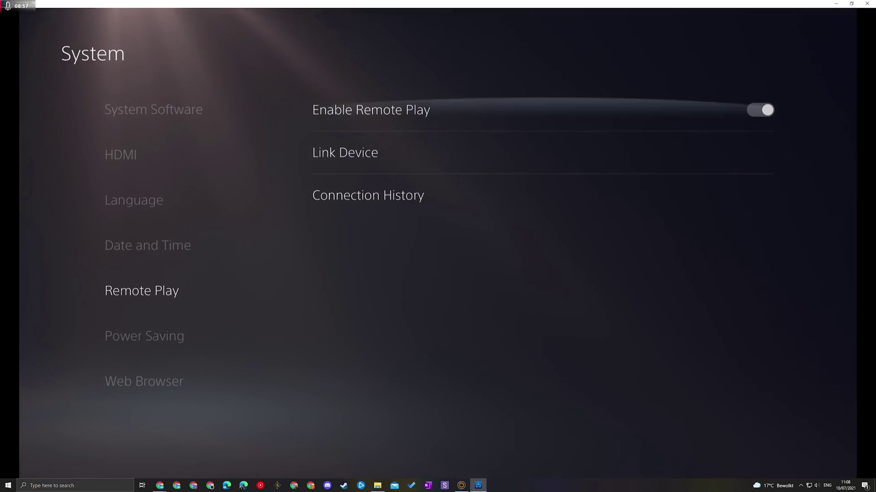
pyautogui.press('Left')
pyautogui.press('Up')
pyautogui.press('Down')
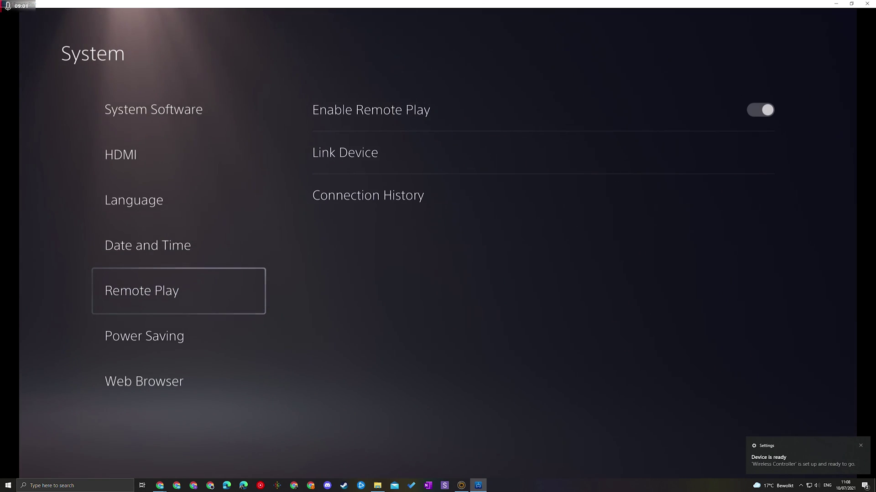
# Step: Switch the Windows playback device from the wireless controller to Speakers (2- USB AUDIO CODEC)
pyautogui.click(816, 485)
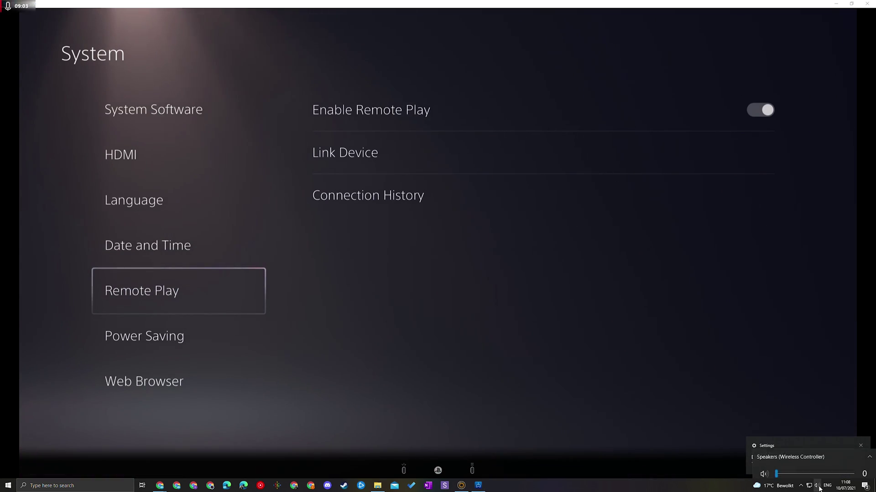
pyautogui.click(812, 454)
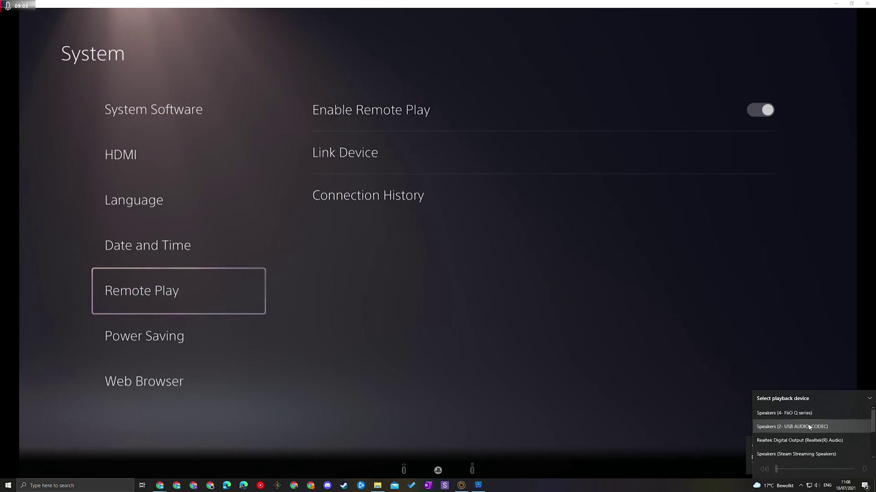
pyautogui.click(809, 427)
pyautogui.click(779, 256)
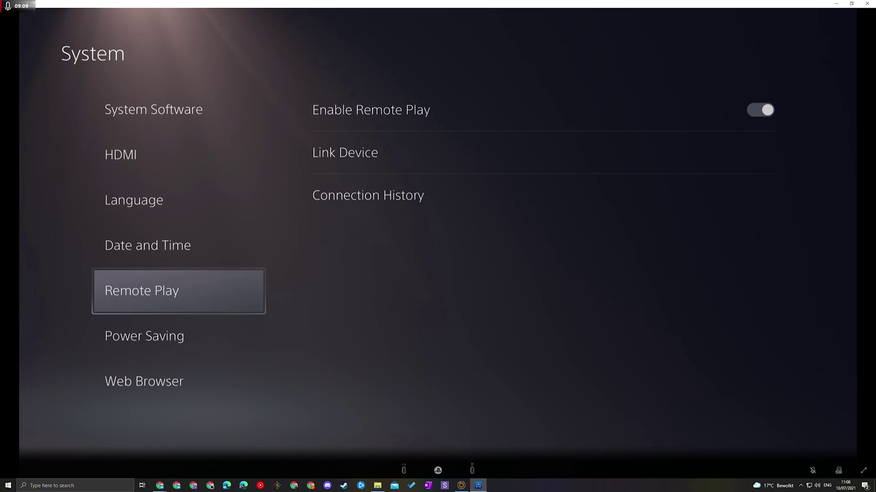
# Step: Switch to RECentral to check the console's captured picture, and return to the PS Remote Play stream
pyautogui.click(461, 486)
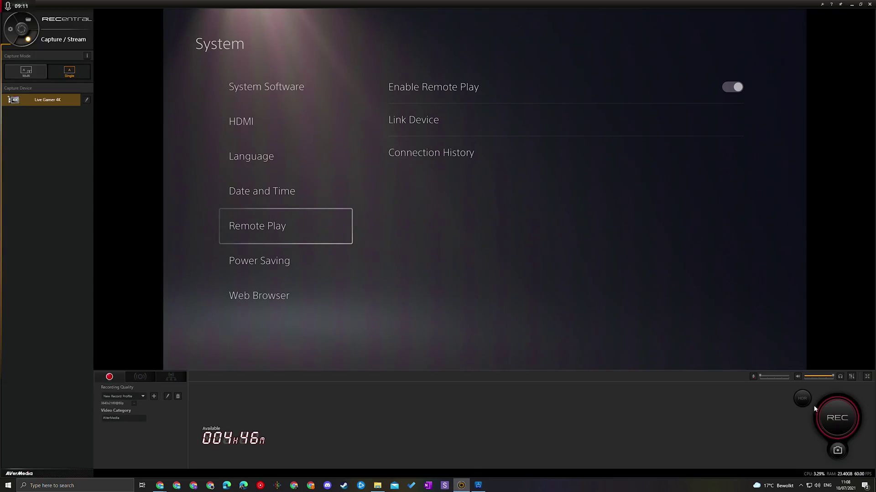
pyautogui.click(851, 5)
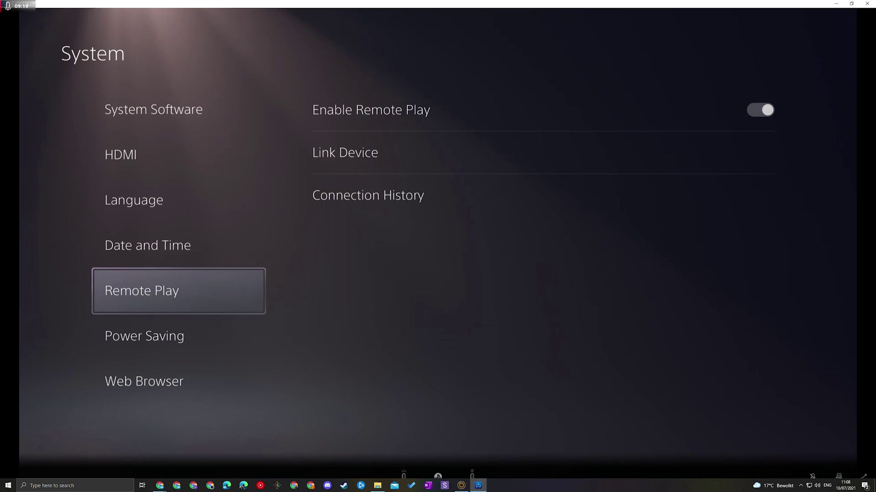
# Step: Browse the Power Saving and Date and Time categories through the stream and return to the PS5 home screen
pyautogui.press('Down')
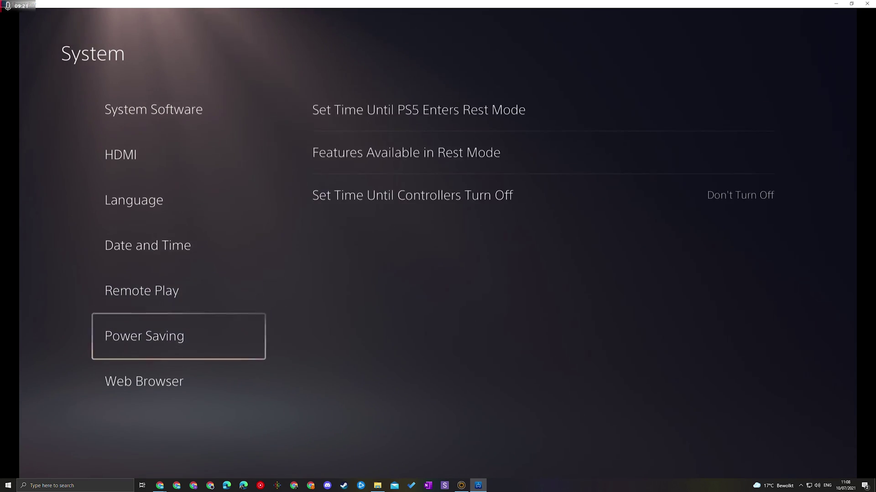
pyautogui.press('Up')
pyautogui.press('Up')
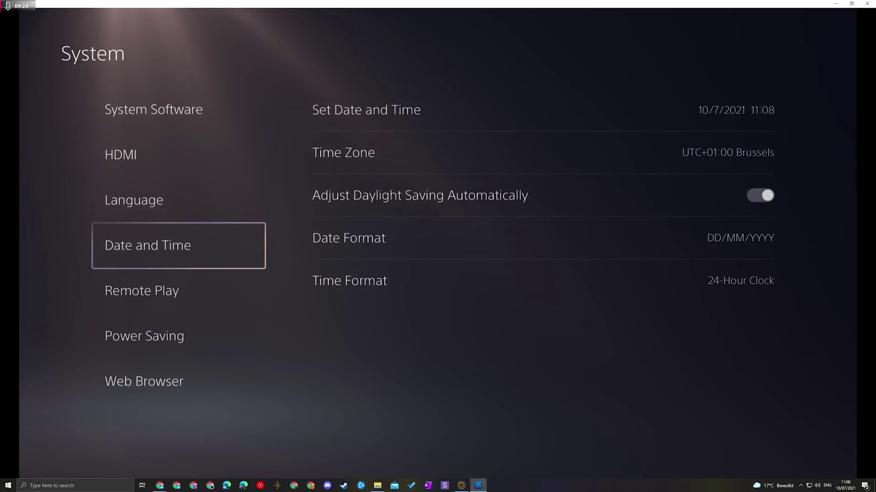
pyautogui.press('Escape')
pyautogui.press('Escape')
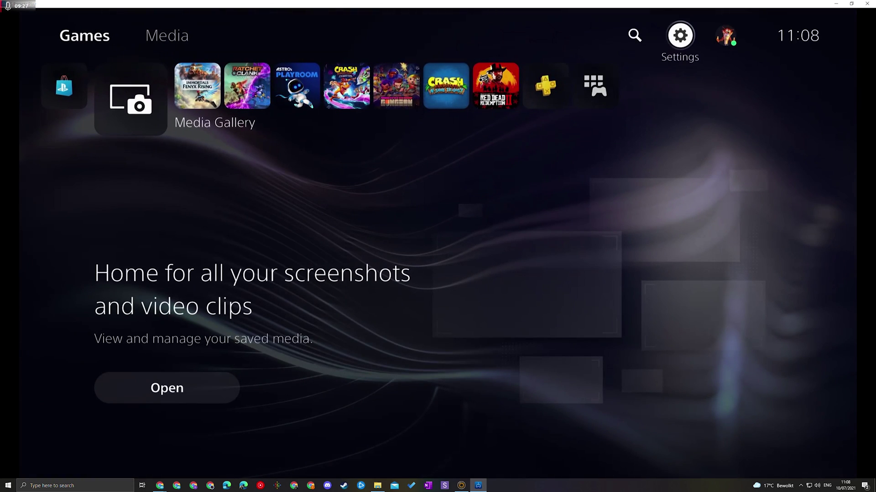
# Step: Browse the game tiles on the streamed PS5 home screen, from Immortals Fenyx Rising past Ratchet & Clank: Rift Apart
pyautogui.press('Right')
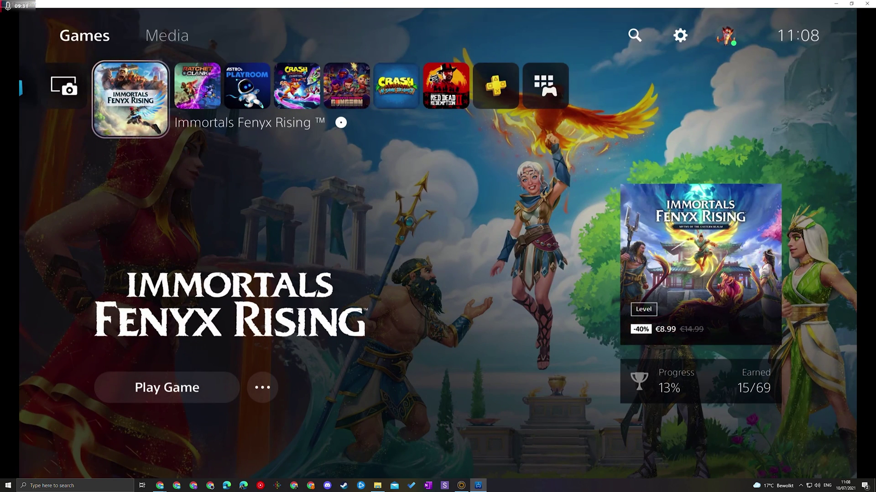
pyautogui.press('Right')
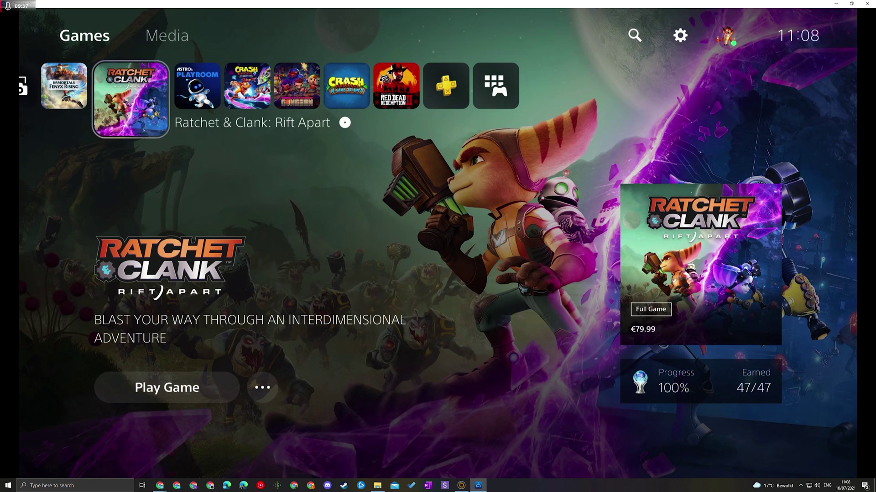
pyautogui.press('Right')
pyautogui.press('Right')
pyautogui.press('Left')
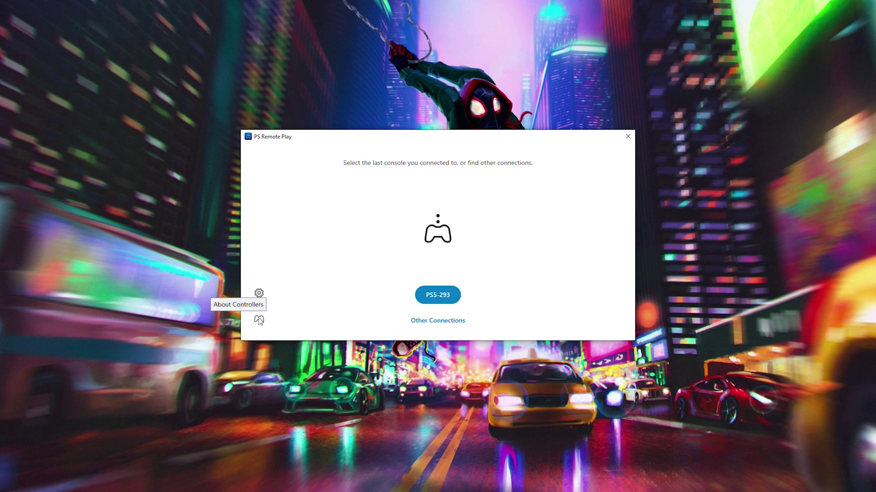
# Step: Open the PS Remote Play settings and review the video quality page, including the PS4 resolution and frame rate choices
pyautogui.click(260, 295)
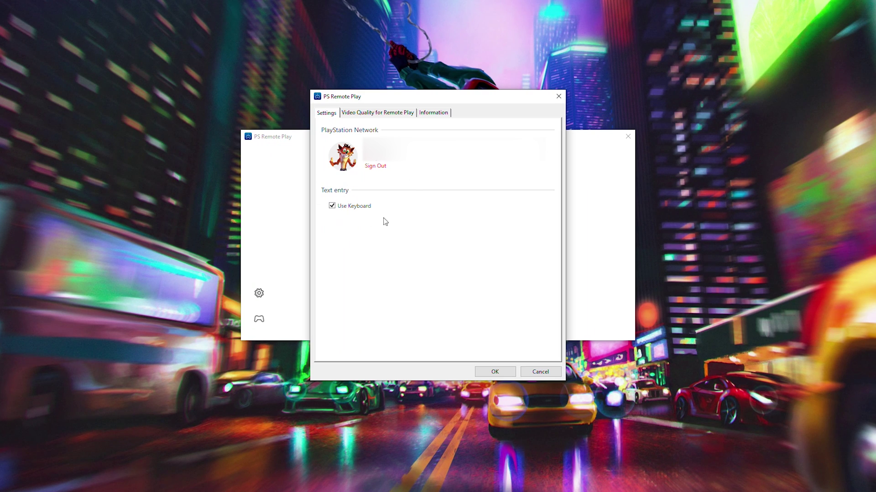
pyautogui.click(373, 112)
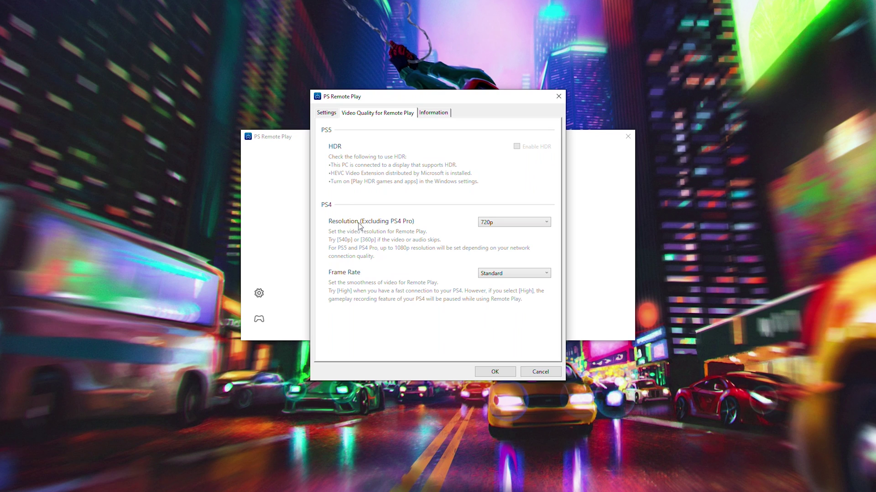
pyautogui.click(498, 222)
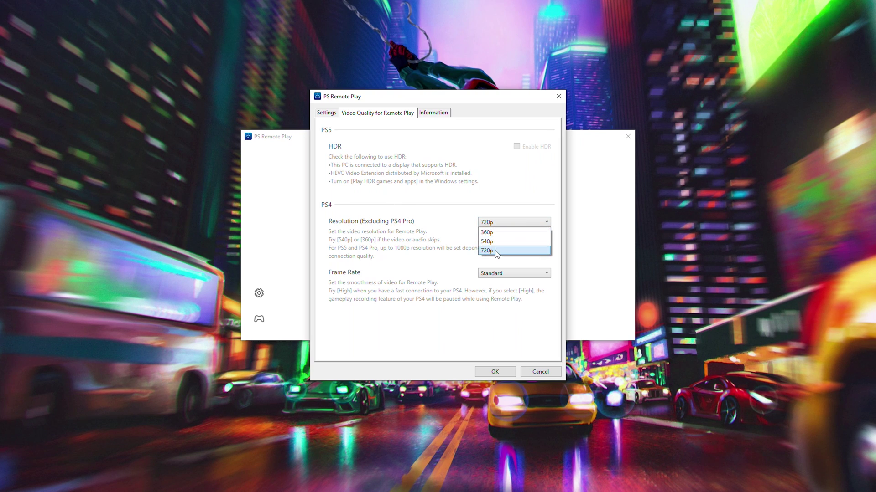
pyautogui.click(416, 250)
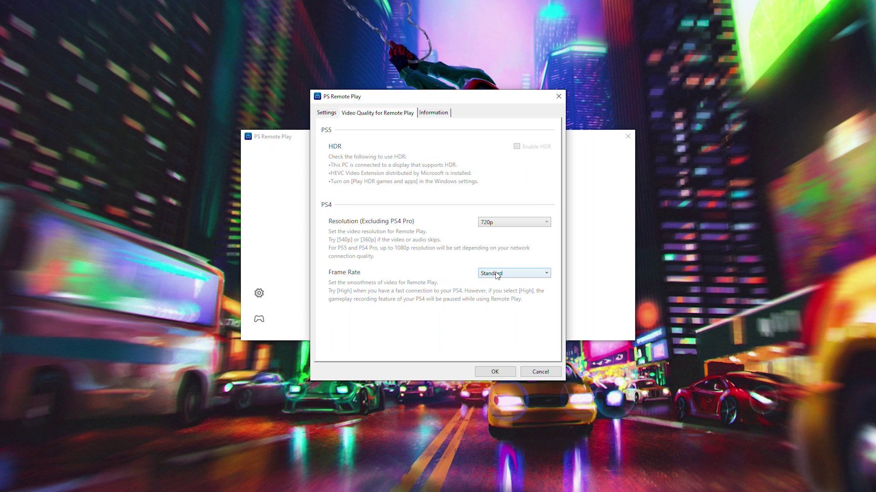
pyautogui.click(497, 275)
pyautogui.click(378, 233)
# Step: Check the app's version and NAT type information, and close the settings without changing anything
pyautogui.click(434, 114)
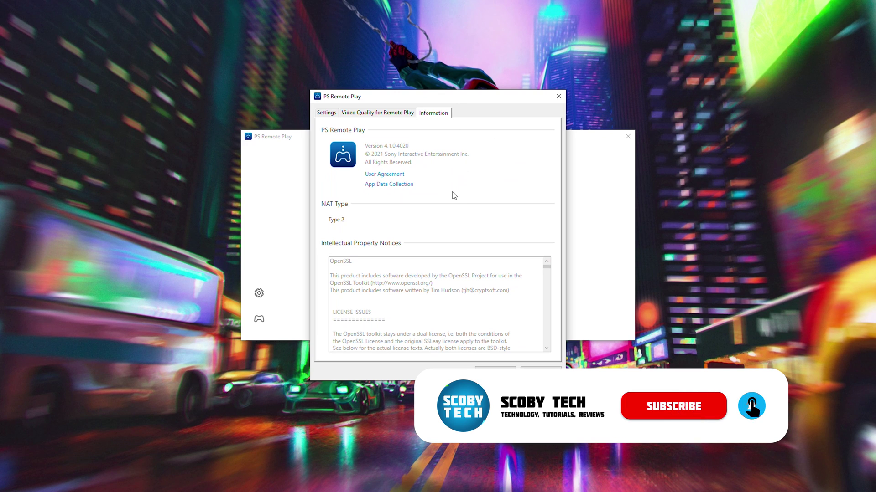
pyautogui.press('Escape')
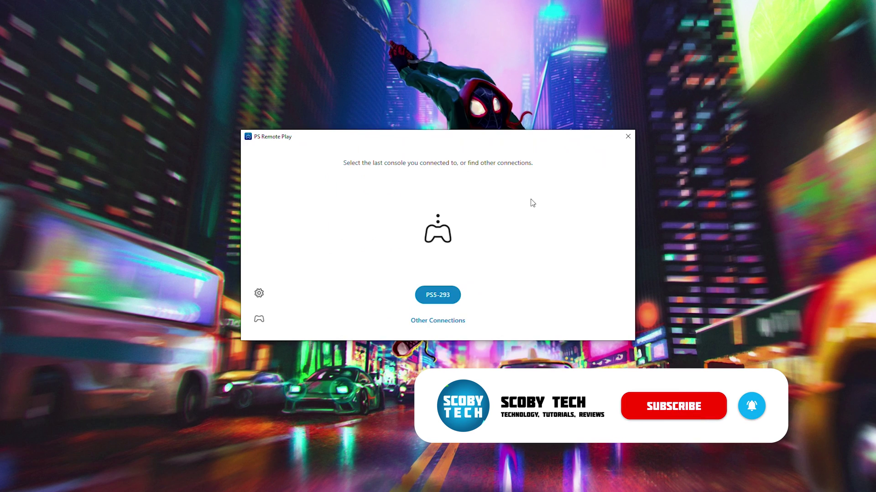